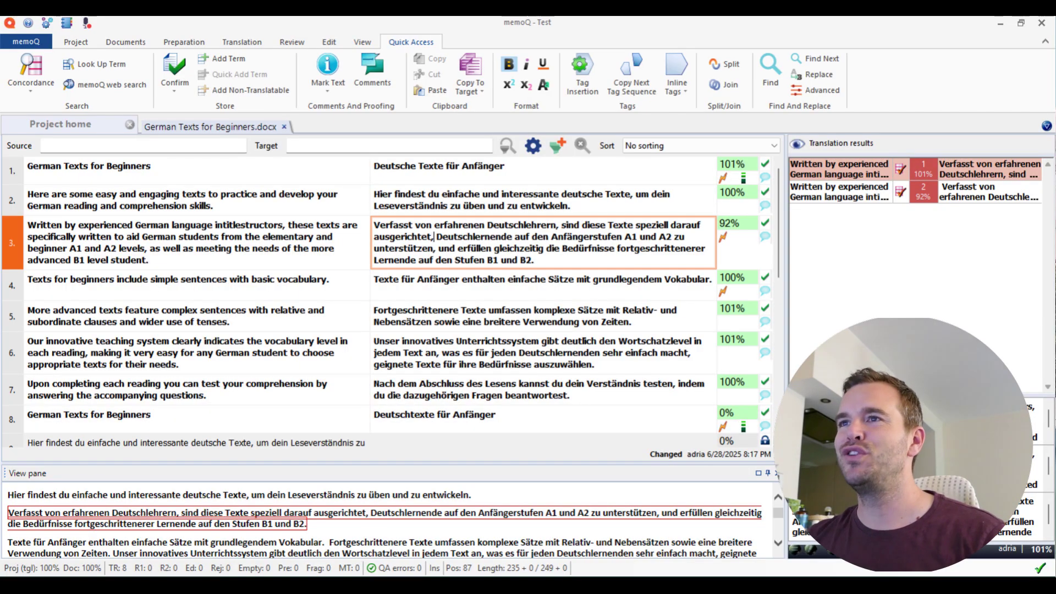
Bring up the Review ribbon's Quality Assurance menu for the German translation.
key("alt+r")
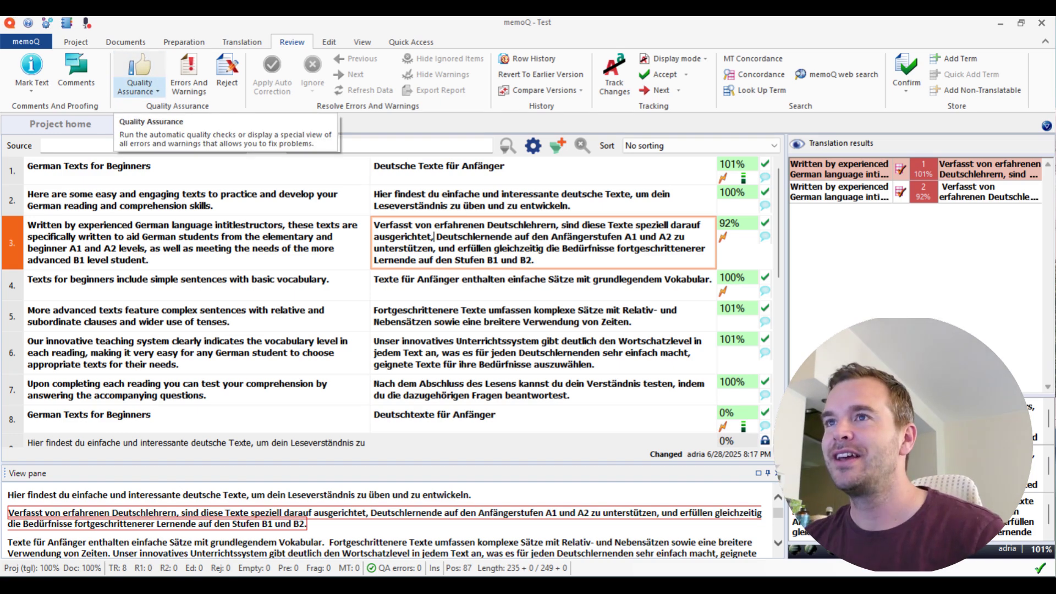
scroll(139, 72, "down", 3)
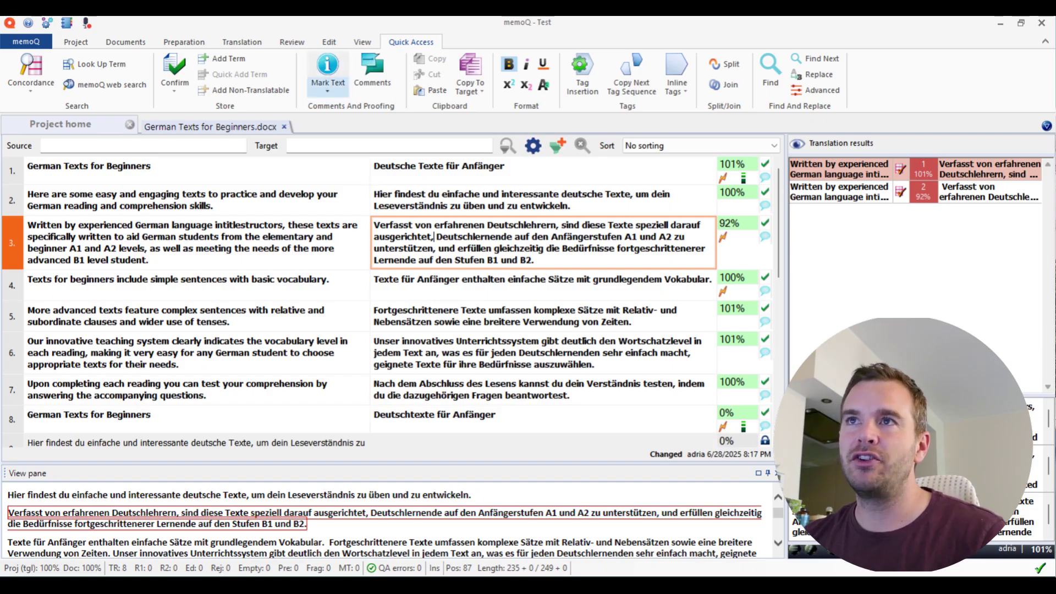
left_click(291, 42)
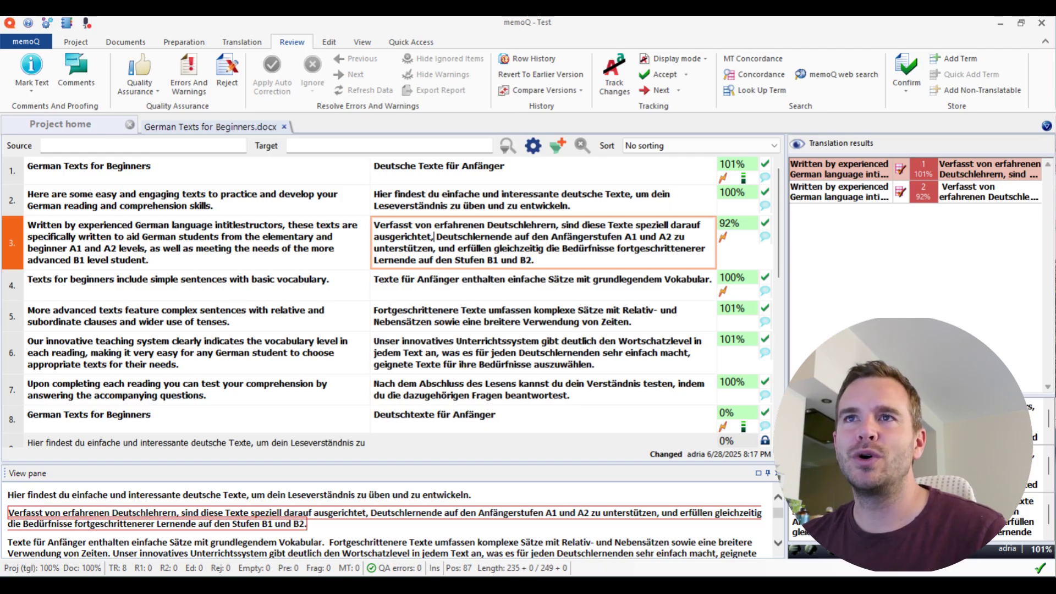
Run QA on the active document and proceed to resolving its errors and warnings.
left_click(139, 87)
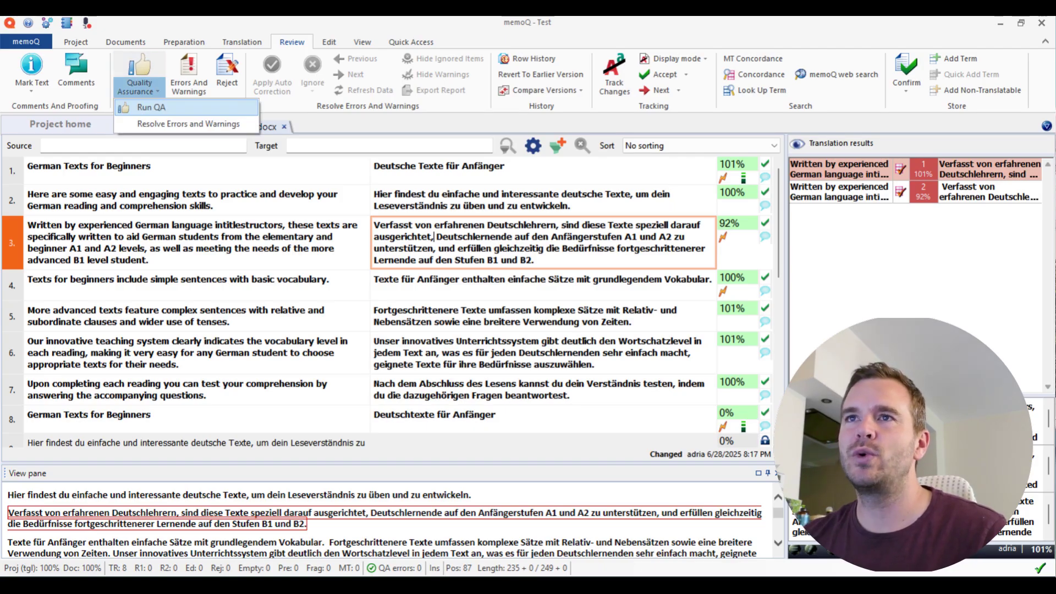
left_click(137, 107)
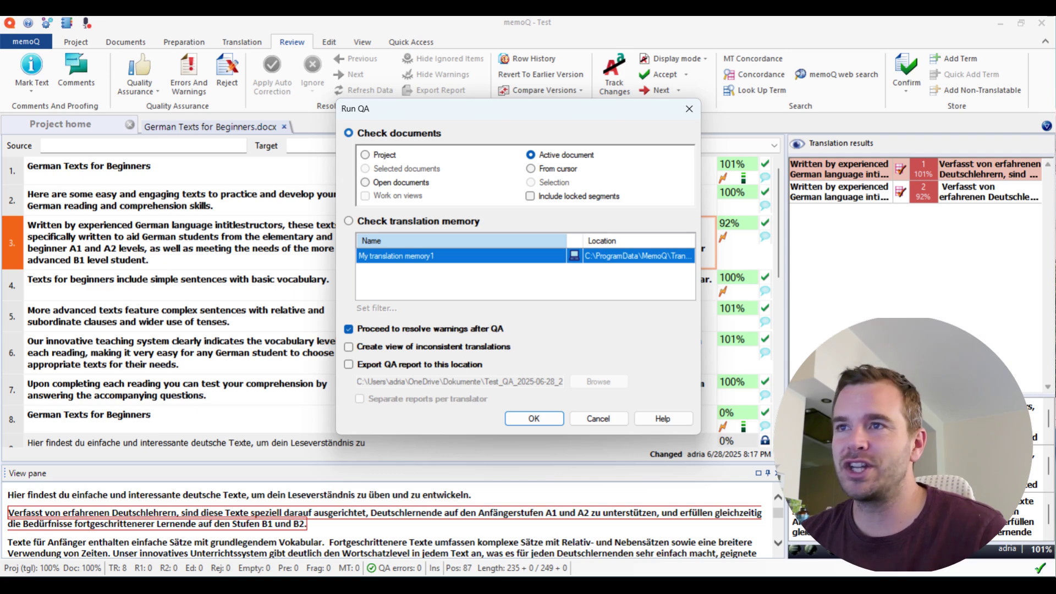
key("Return")
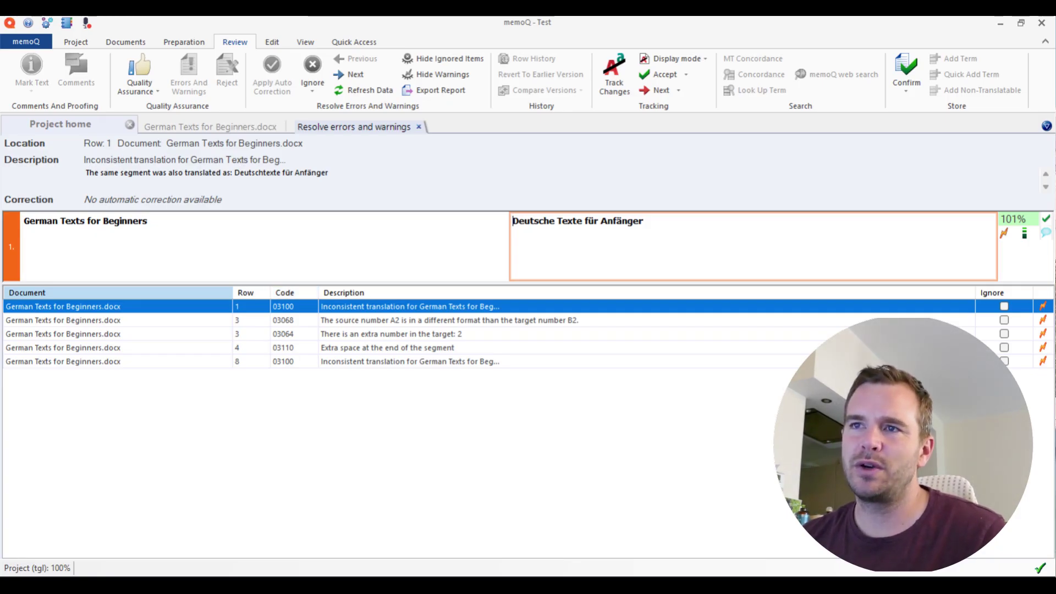
Sort the QA issues by code and row, and review row 8's inconsistent 'Deutschtexte für Anfänger'.
left_click(291, 293)
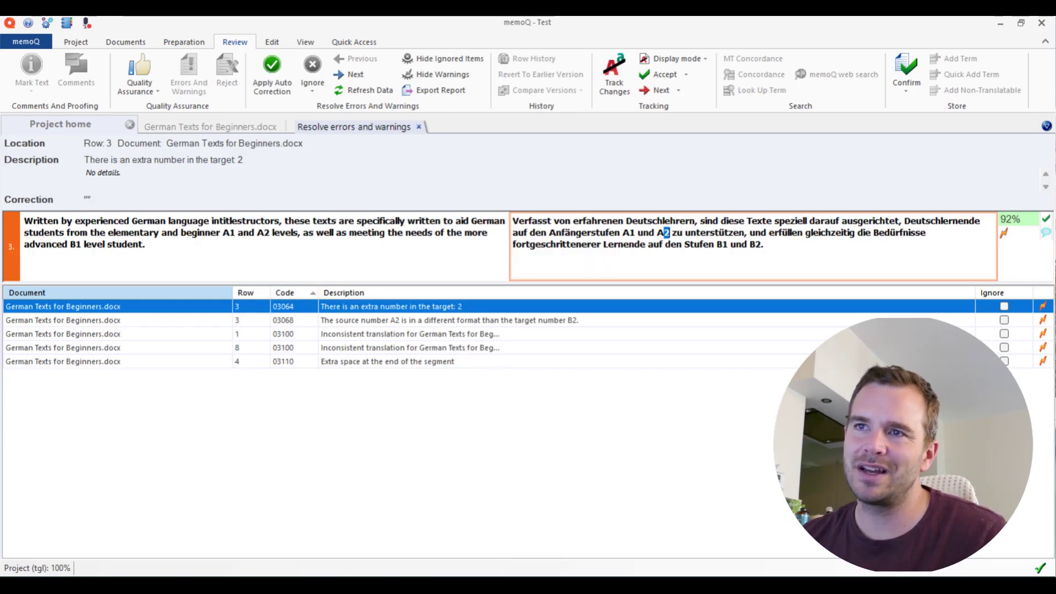
left_click(245, 292)
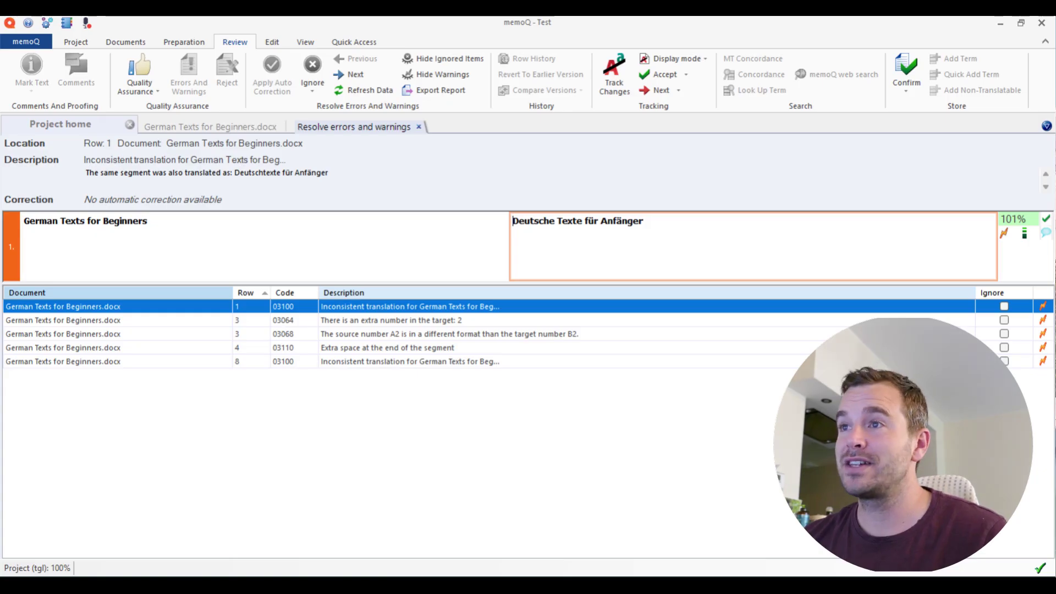
key("Down")
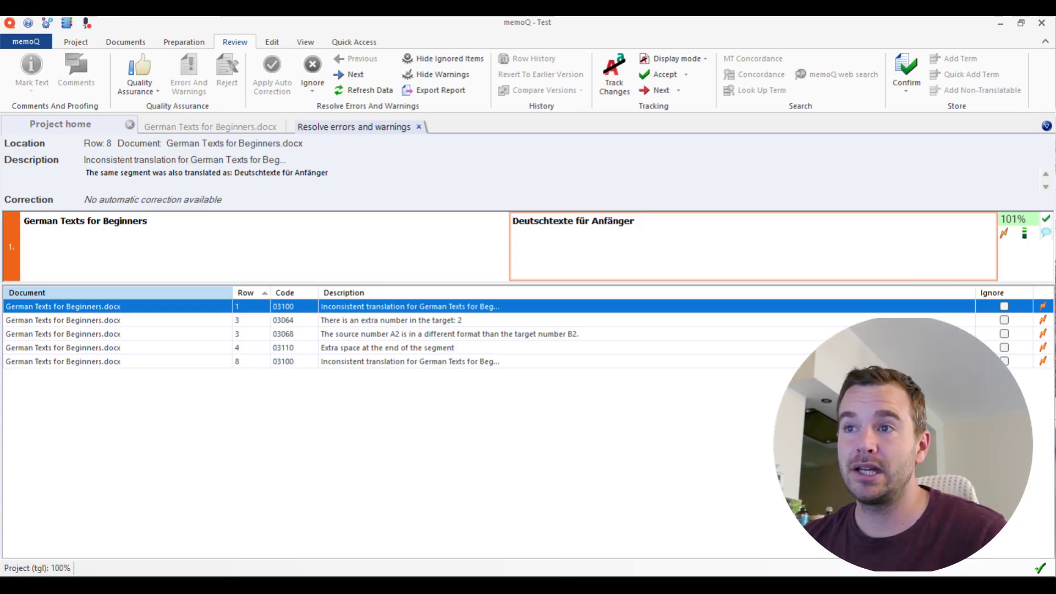
left_click(410, 361)
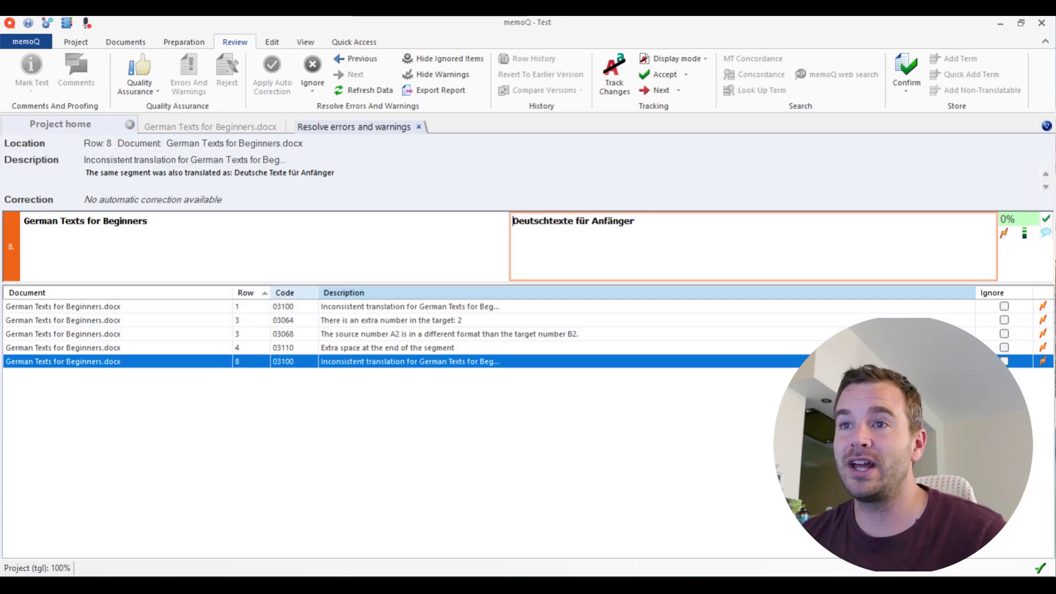
Re-sort the QA issue list by code in reverse order.
left_click(293, 292)
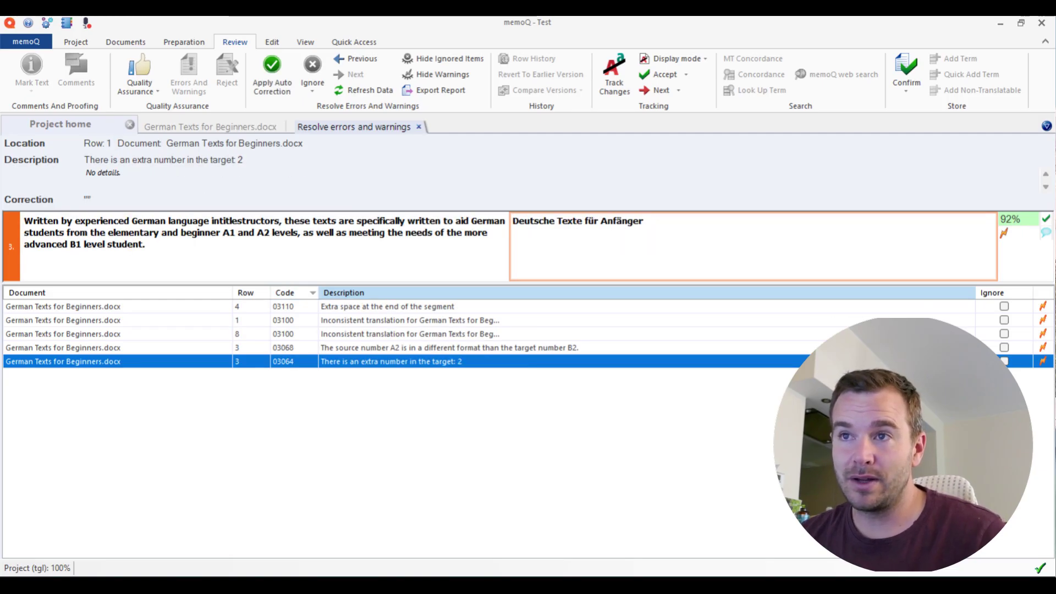
left_click(165, 321)
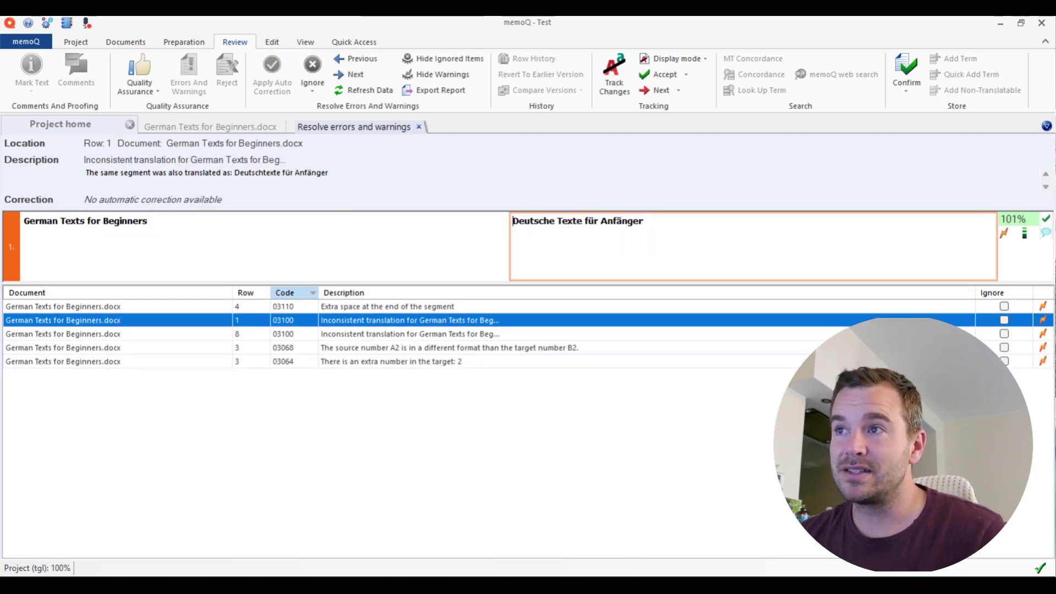
left_click(343, 293)
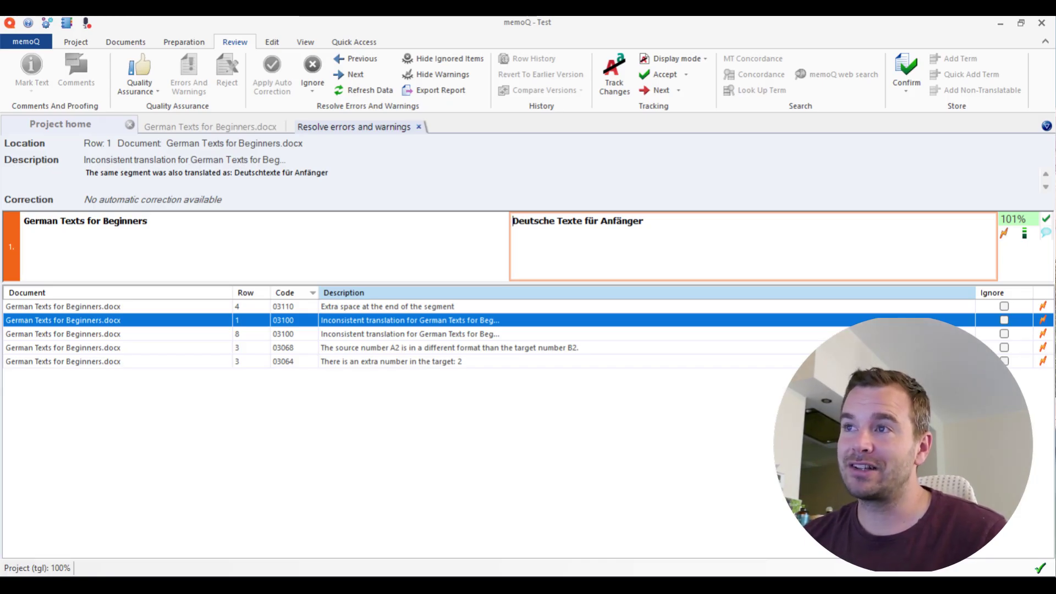
Change segment 1's target to 'Deutschtexte für Anfänger'.
left_click(562, 221)
key("BackSpace")
key("BackSpace")
key("BackSpace")
type("t")
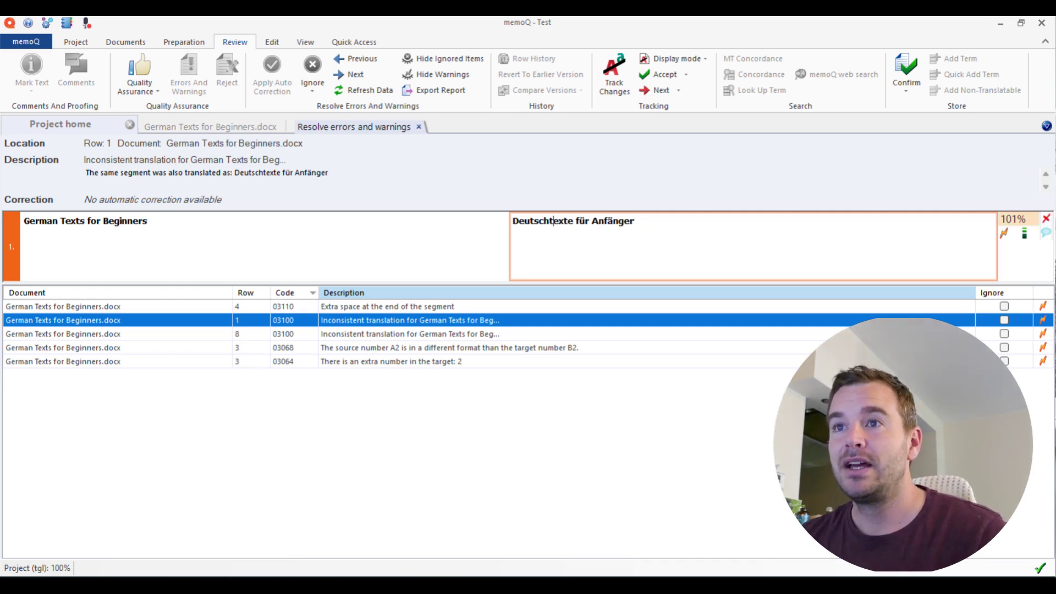
Remove the trailing space from segment 4's target and show row 3's A2/B2 warning.
key("ctrl+Return")
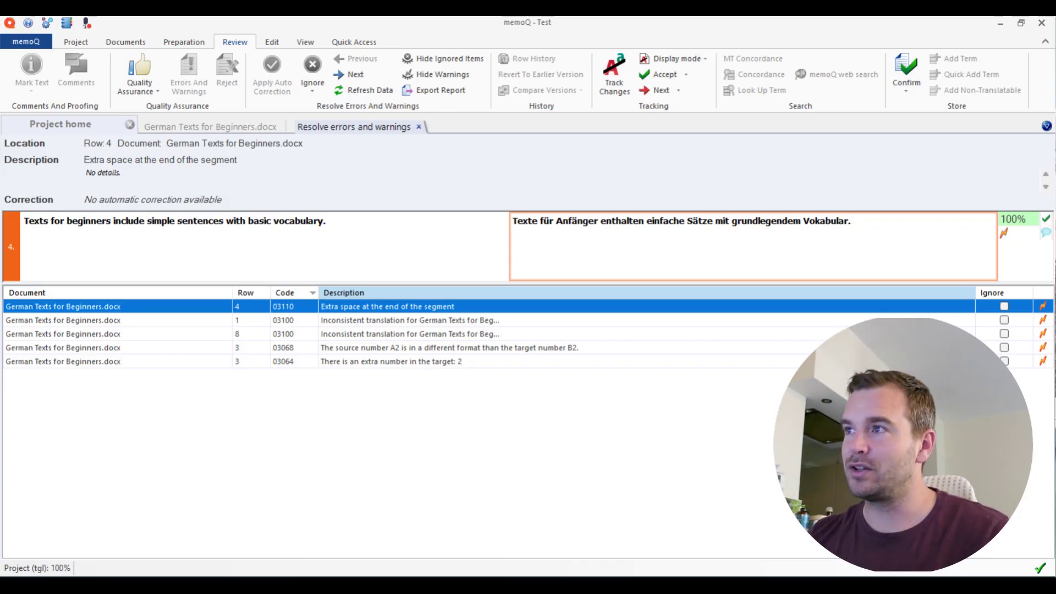
key("BackSpace")
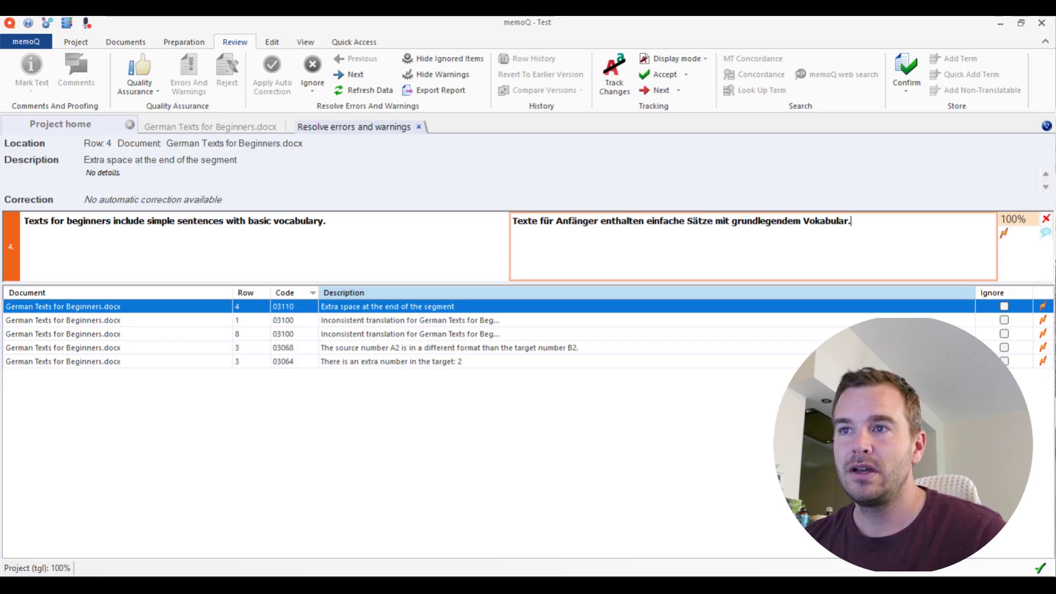
left_click(440, 348)
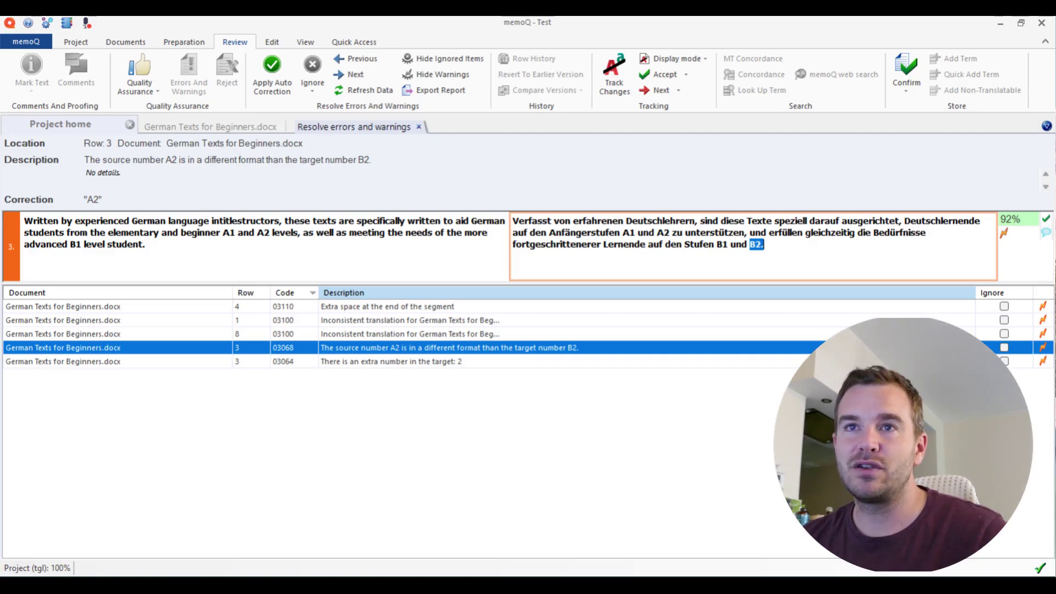
Examine the 'und B2.' ending in segment 3's source and German target.
left_click(26, 244)
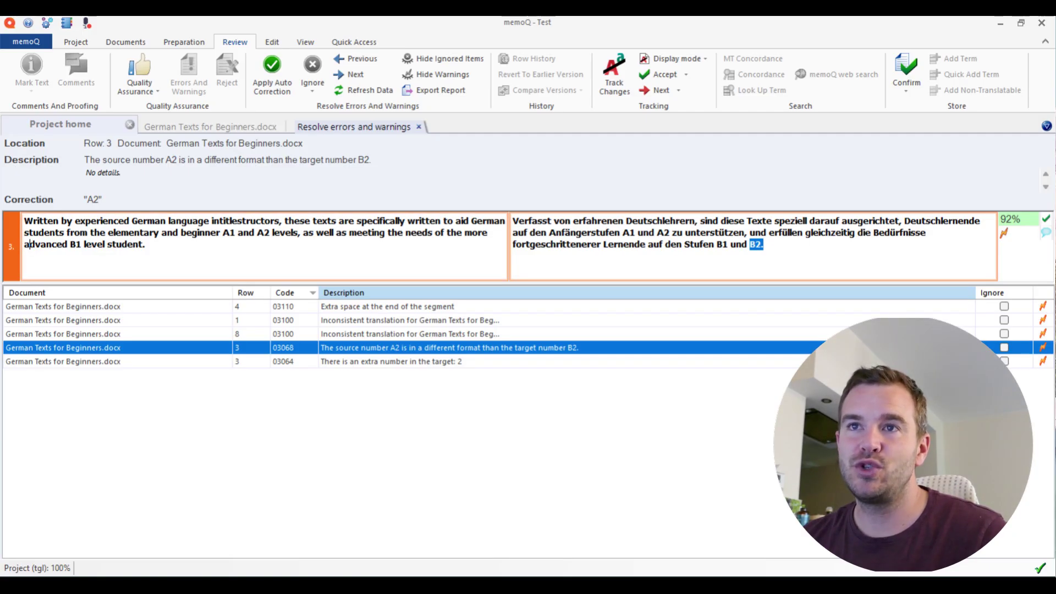
key("shift+ctrl+Right")
key("shift+ctrl+Right")
key("shift+ctrl+Right")
key("shift+ctrl+Right")
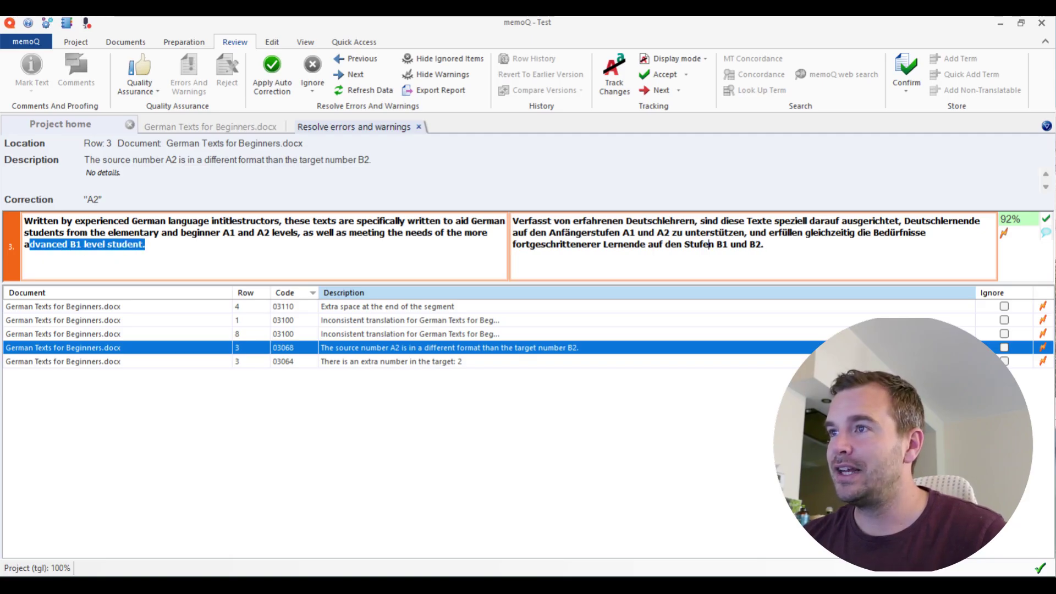
left_click_drag(627, 244, 764, 244)
left_click(763, 244)
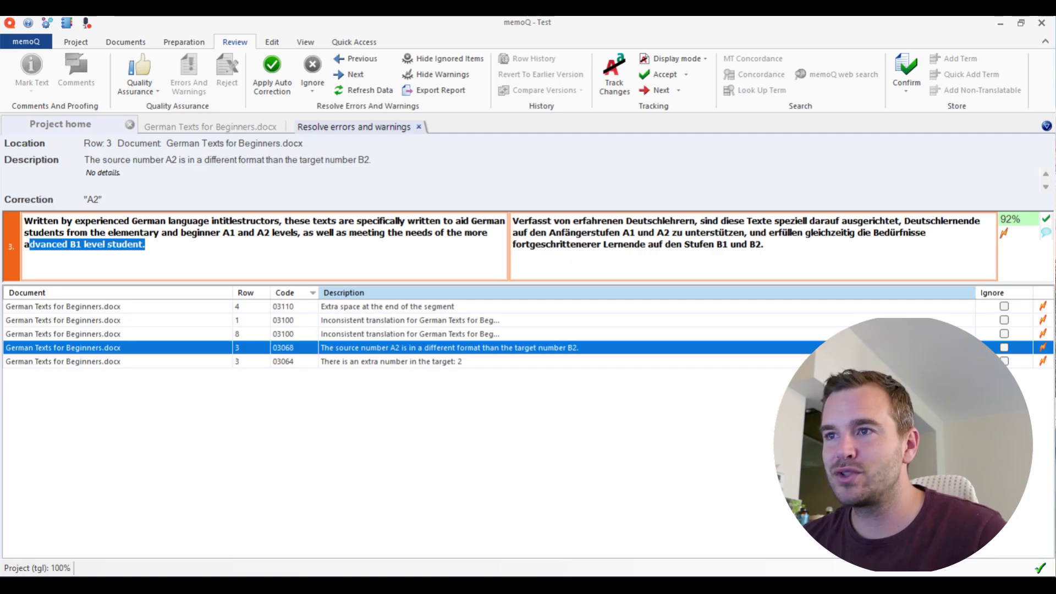
Step through segment 3's number errors, then open German Texts for Beginners.docx in the editor.
key("Down")
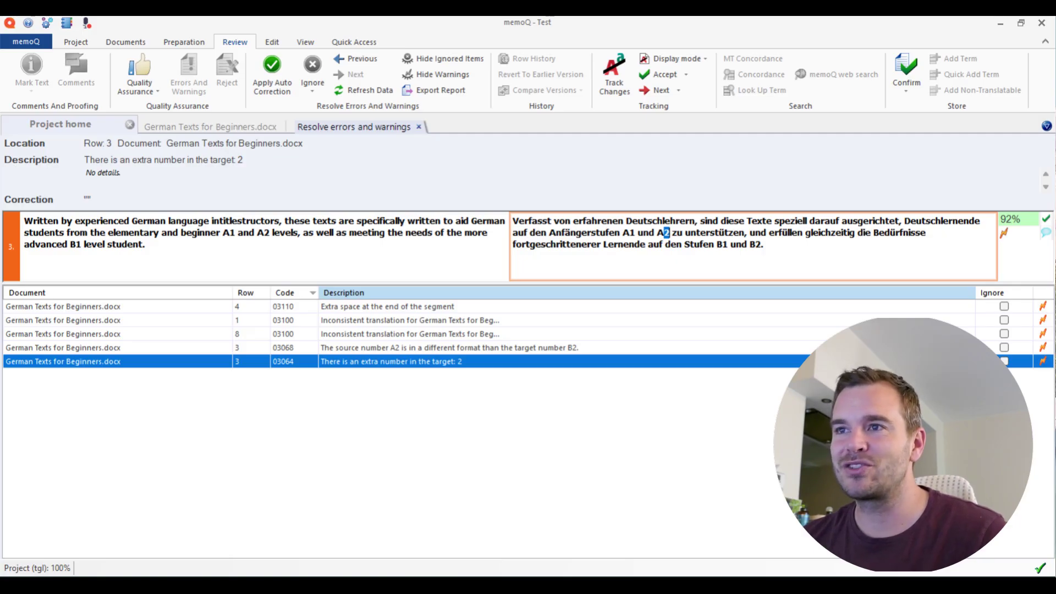
left_click(759, 244)
left_click(448, 347)
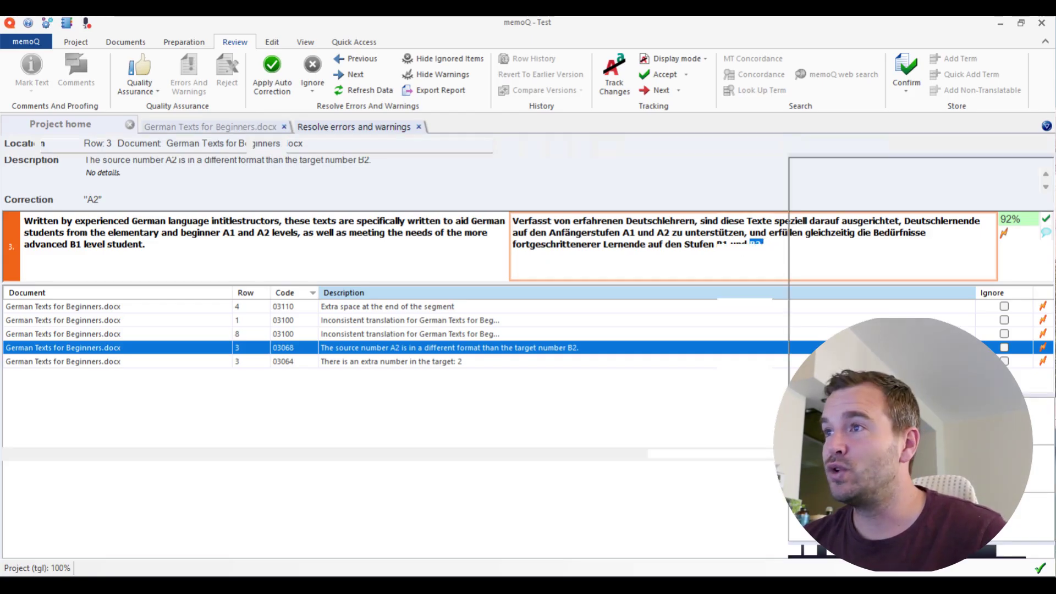
left_click(209, 126)
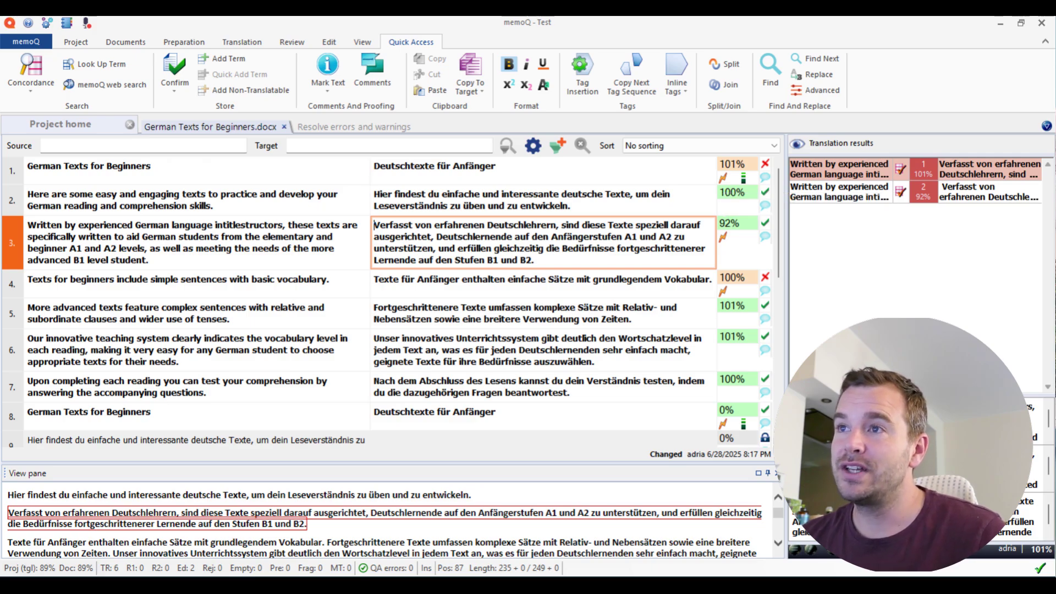
Check segment 1's warnings, then return to the Resolve errors and warnings list.
double_click(764, 163)
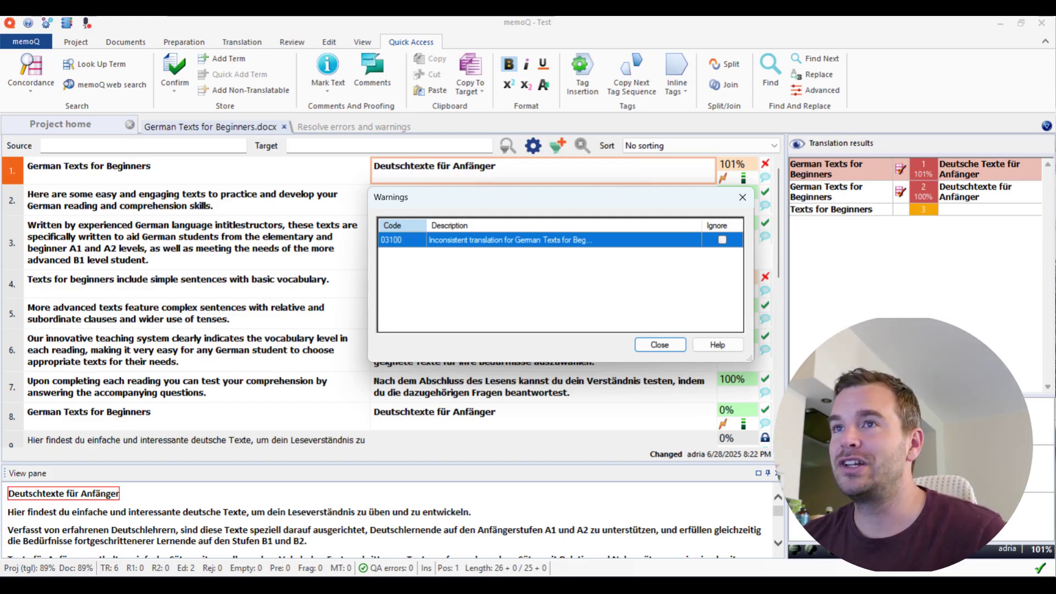
key("Escape")
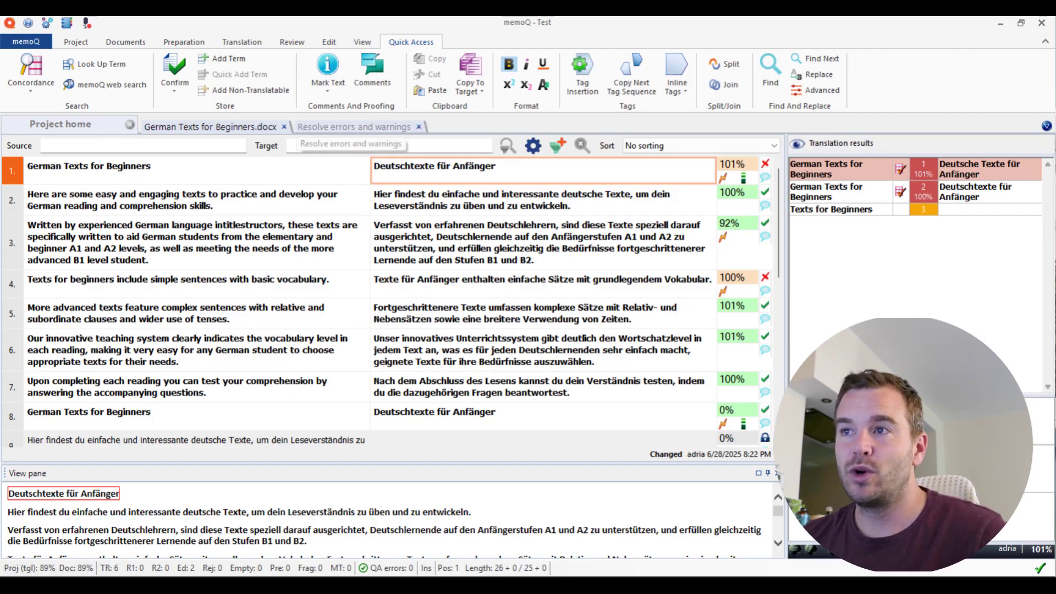
left_click(353, 127)
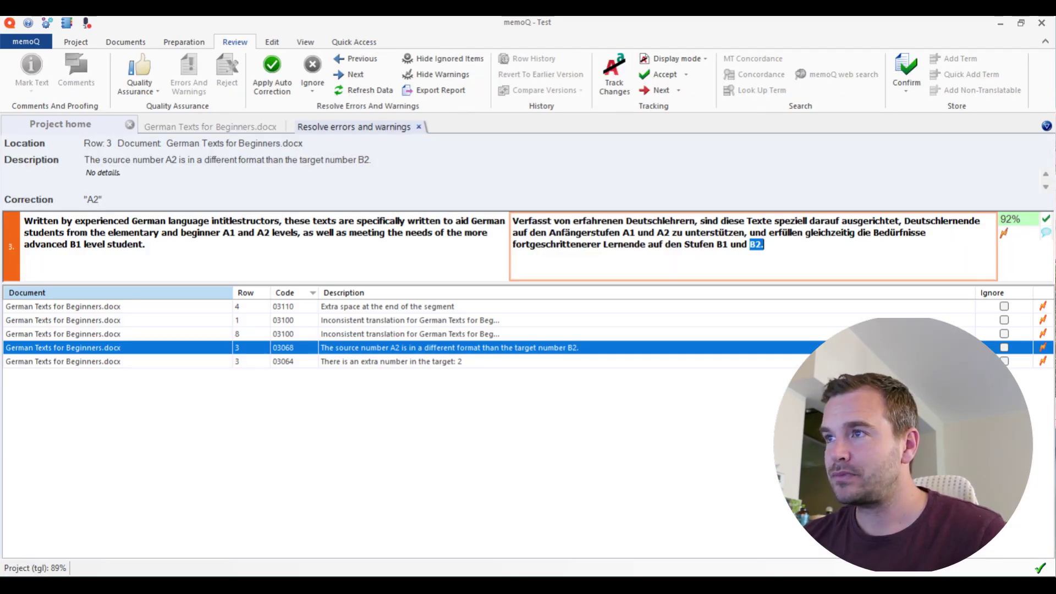
Edit segment 3's target to end 'auf der Stufe B1.', dropping 'und B2'.
key("ctrl+shift+Left")
key("ctrl+shift+Left")
key("ctrl+shift+Left")
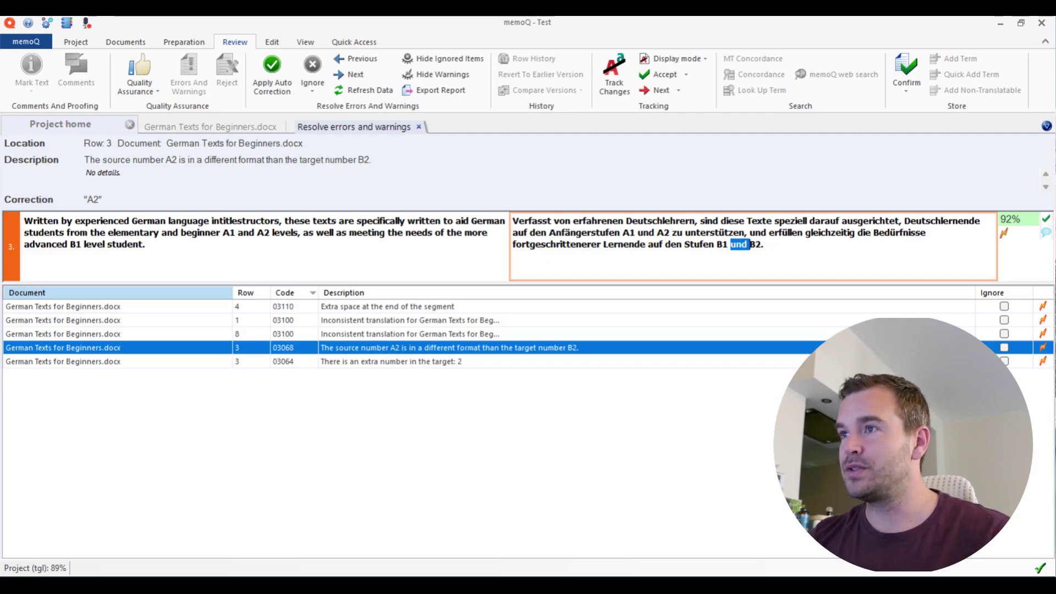
key("Delete")
key("Delete")
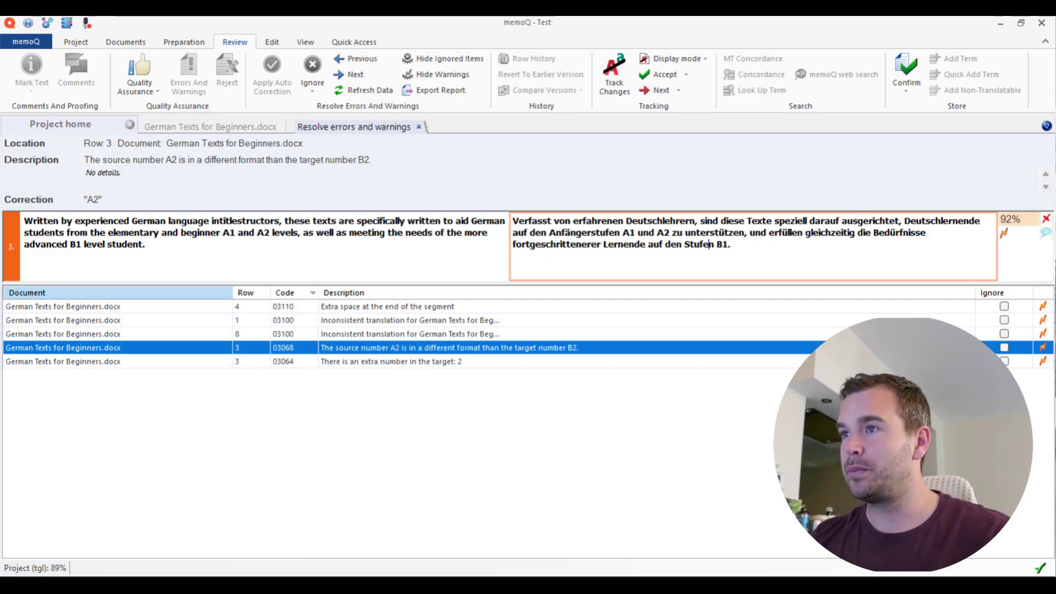
key("BackSpace")
key("Left")
key("BackSpace")
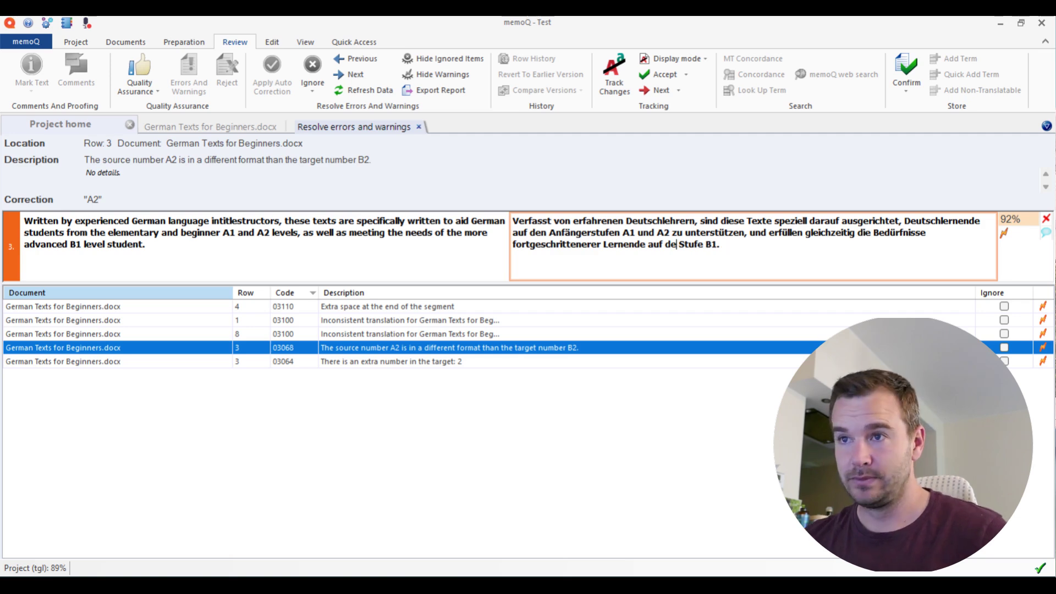
type("r")
Review the row 3 and row 8 issues, then run QA again.
left_click(390, 361)
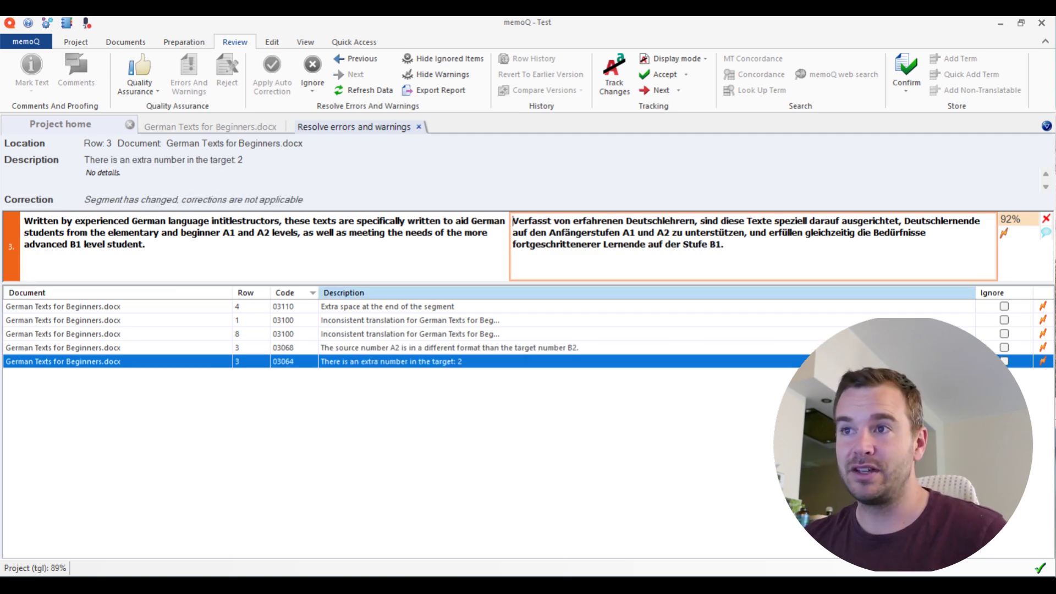
left_click(391, 334)
left_click(390, 348)
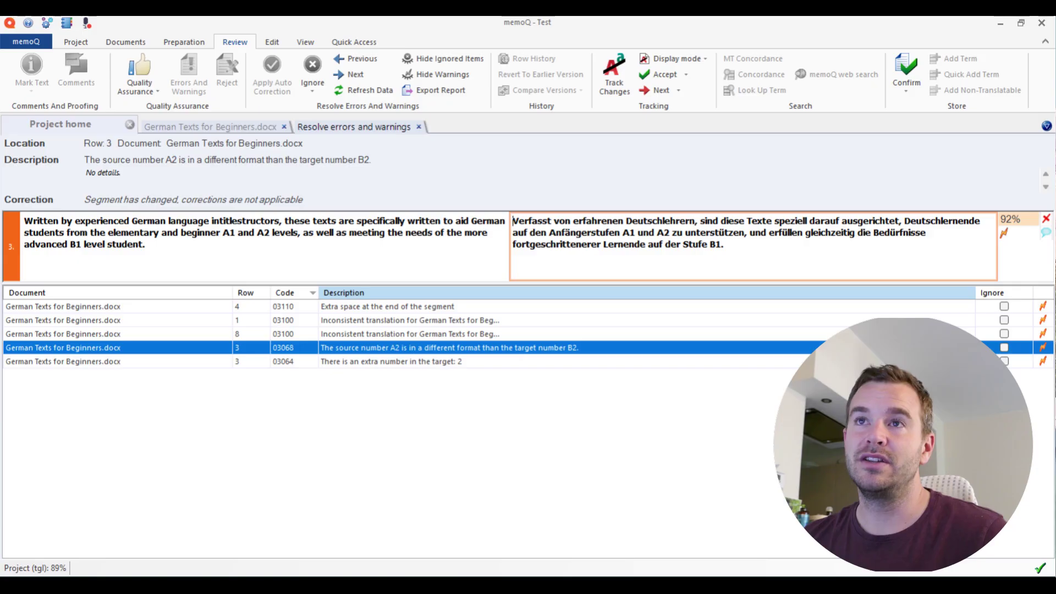
left_click(139, 88)
left_click(148, 104)
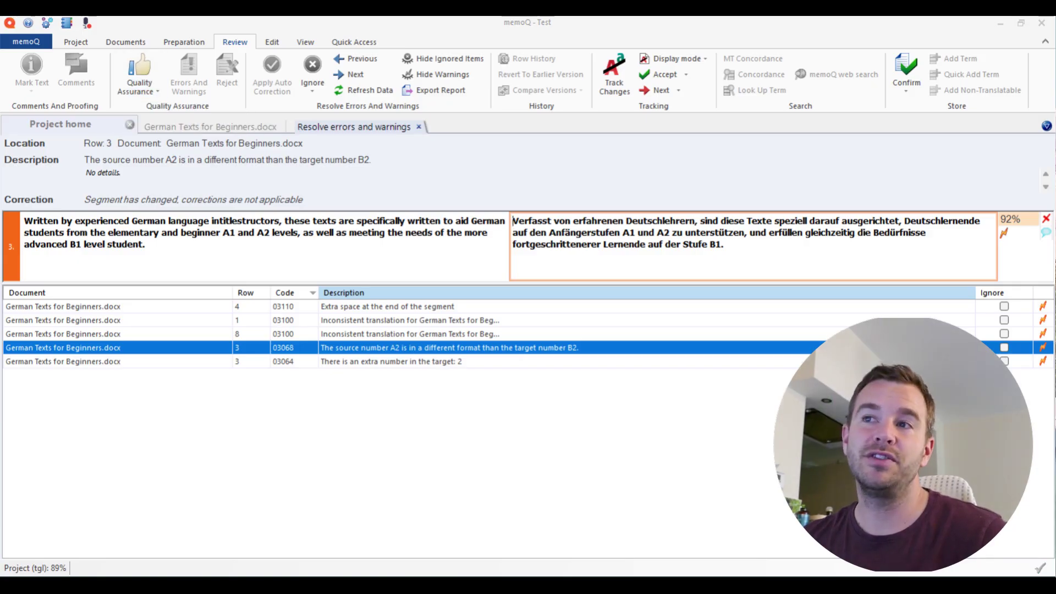